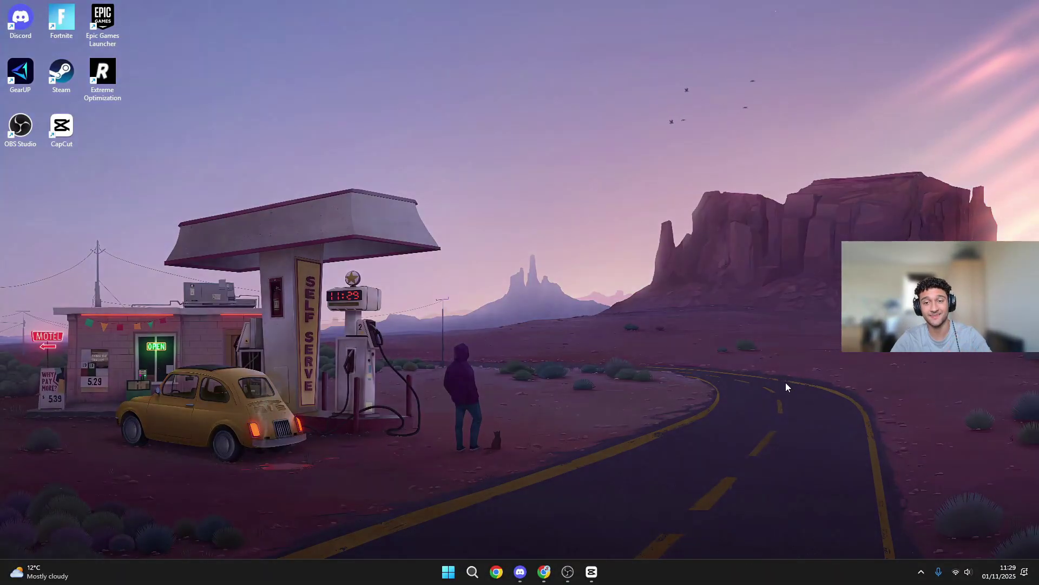
Step: Find the Graphics settings page with a 'gpu' search and expand its advanced graphics options
key("super")
key("super")
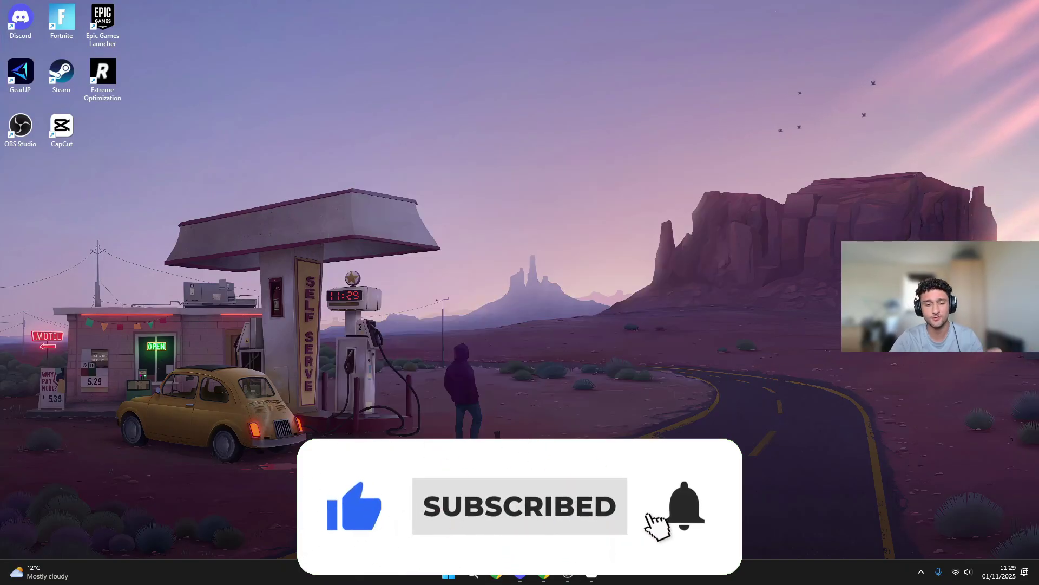
key("super+s")
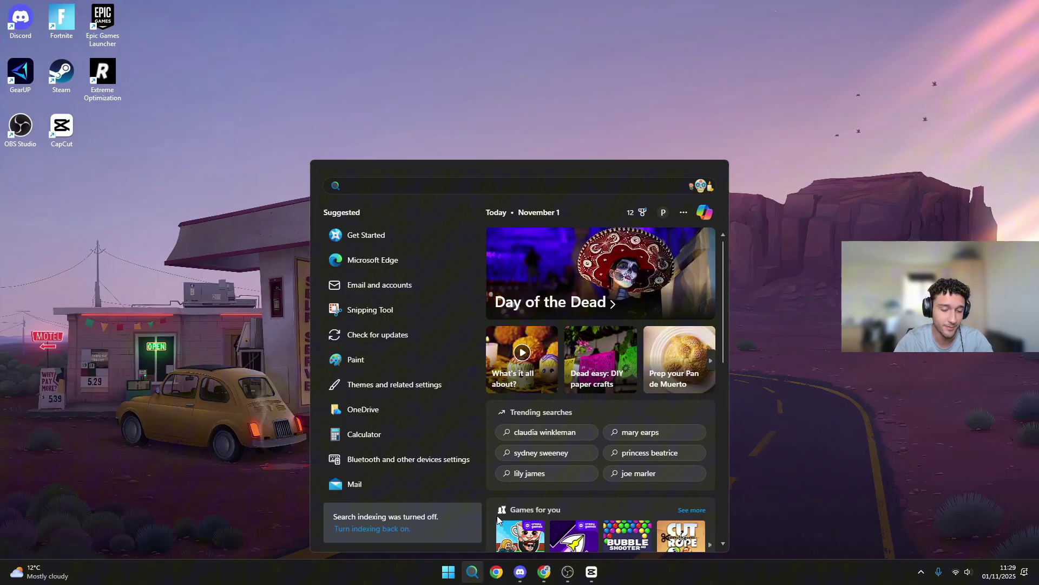
type("gpu")
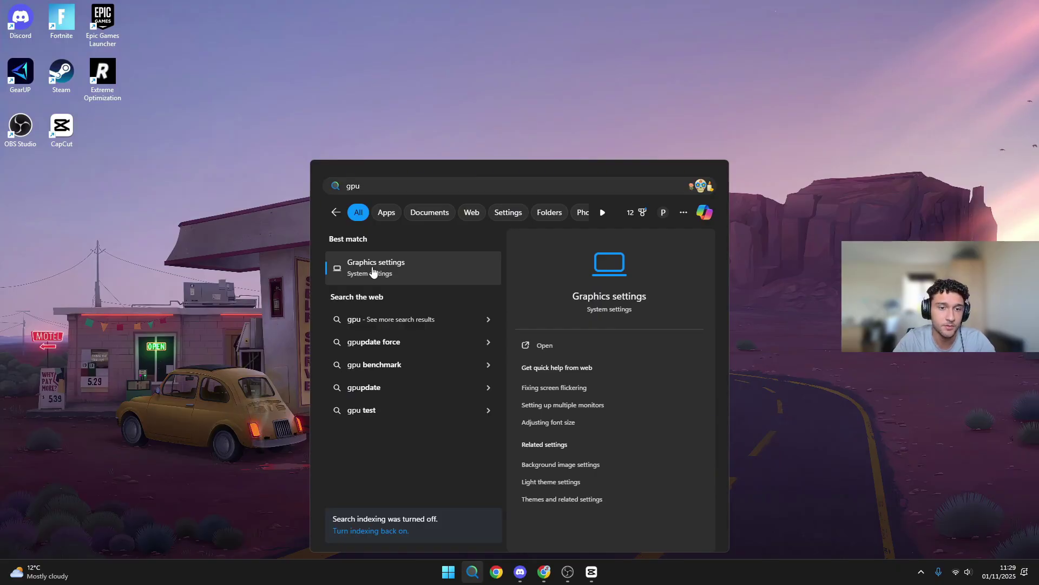
left_click(373, 272)
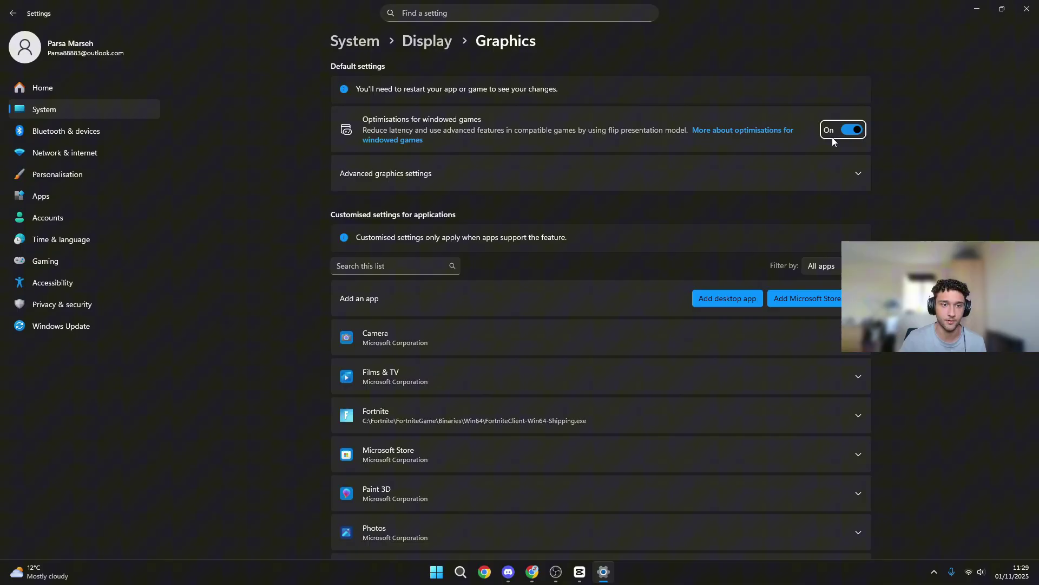
left_click(371, 185)
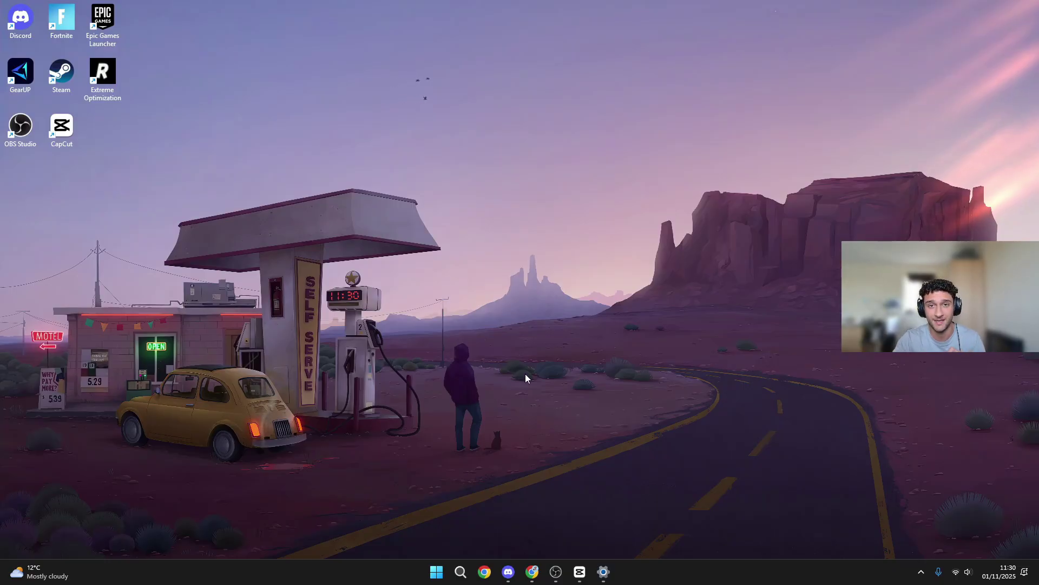
Step: Start a GearUP boost for Fortnite from the GearUP shortcut
left_click_drag(16, 65, 465, 168)
left_click_drag(407, 133, 606, 274)
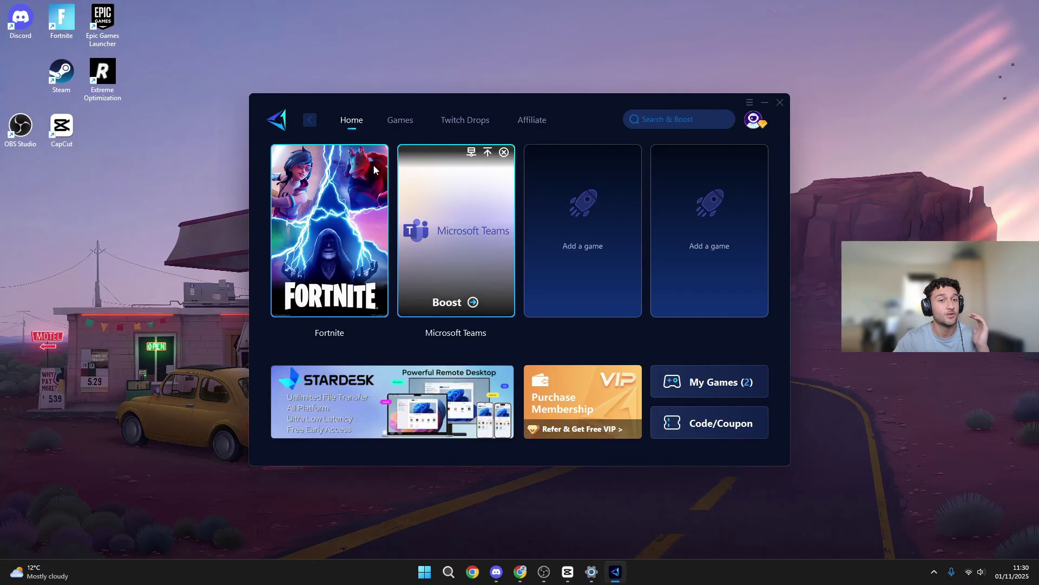
left_click(326, 297)
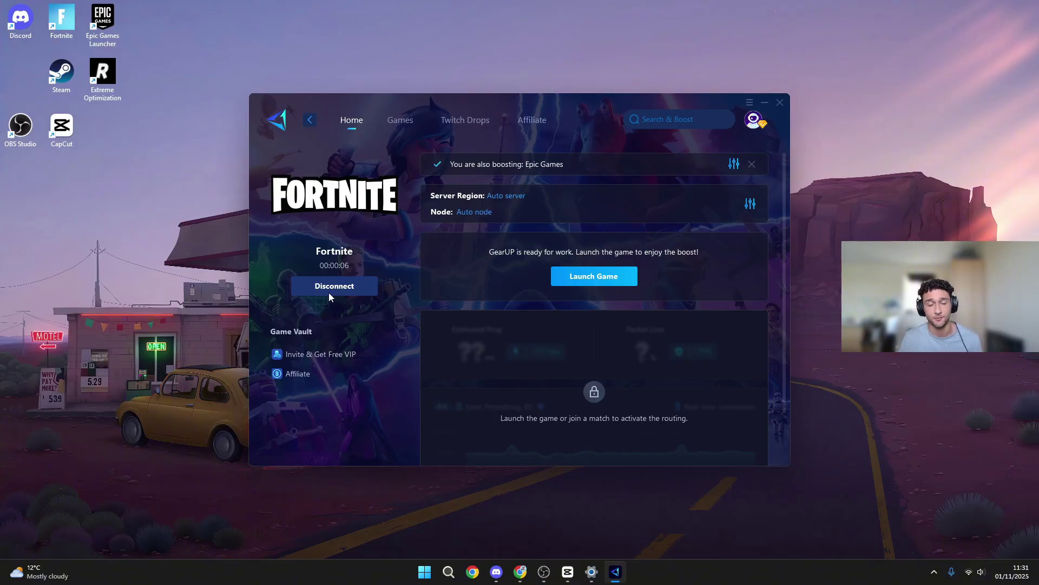
Step: Review the server region list and close it, keeping Auto server and node
left_click(507, 197)
scroll(489, 269, "down", 2)
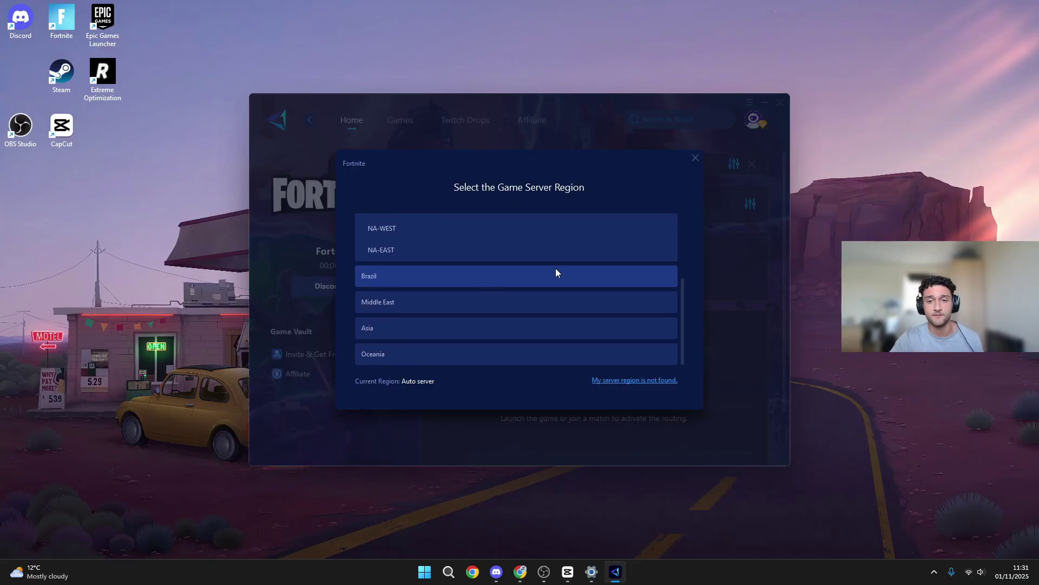
left_click(695, 158)
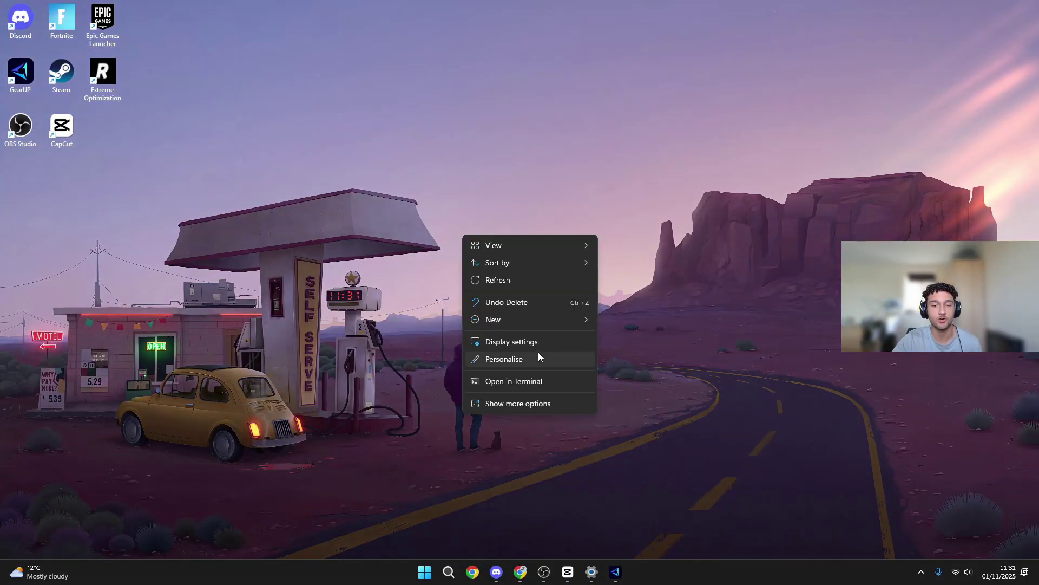
Step: Open NVIDIA Control Panel from the desktop menu and set the scaling mode to No scaling
left_click(506, 402)
left_click(486, 326)
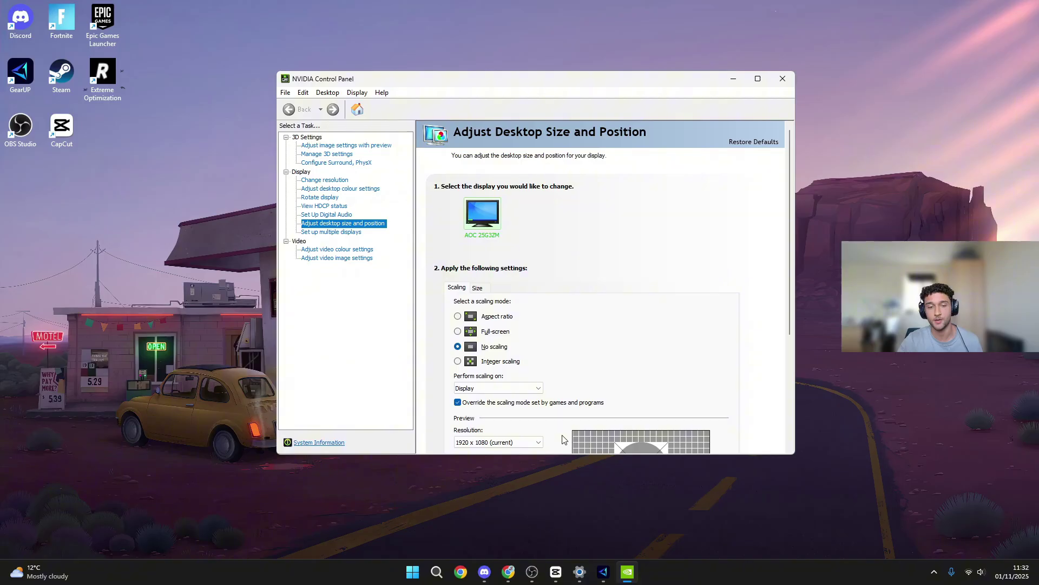
left_click(492, 333)
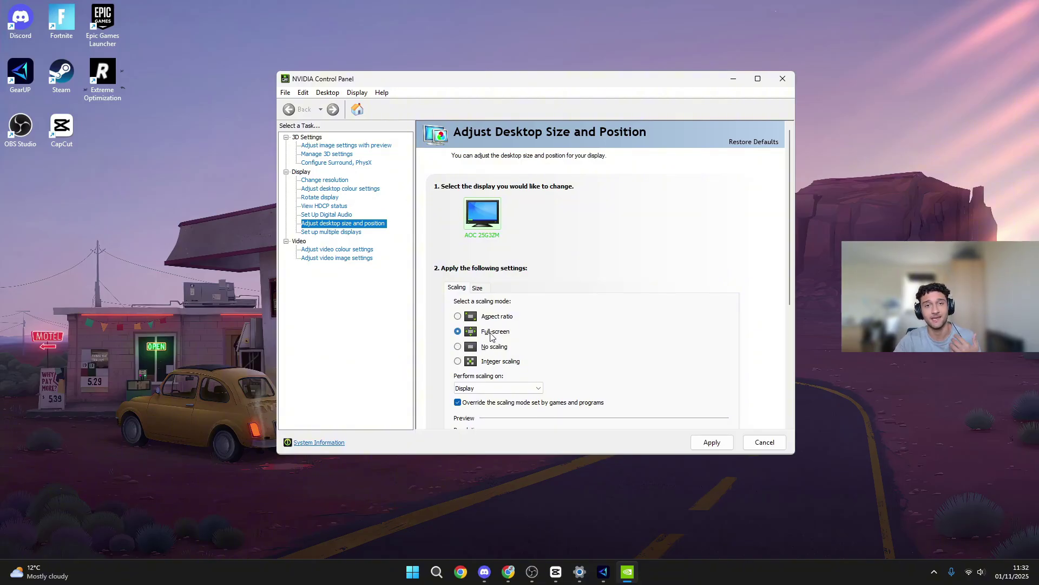
left_click(503, 318)
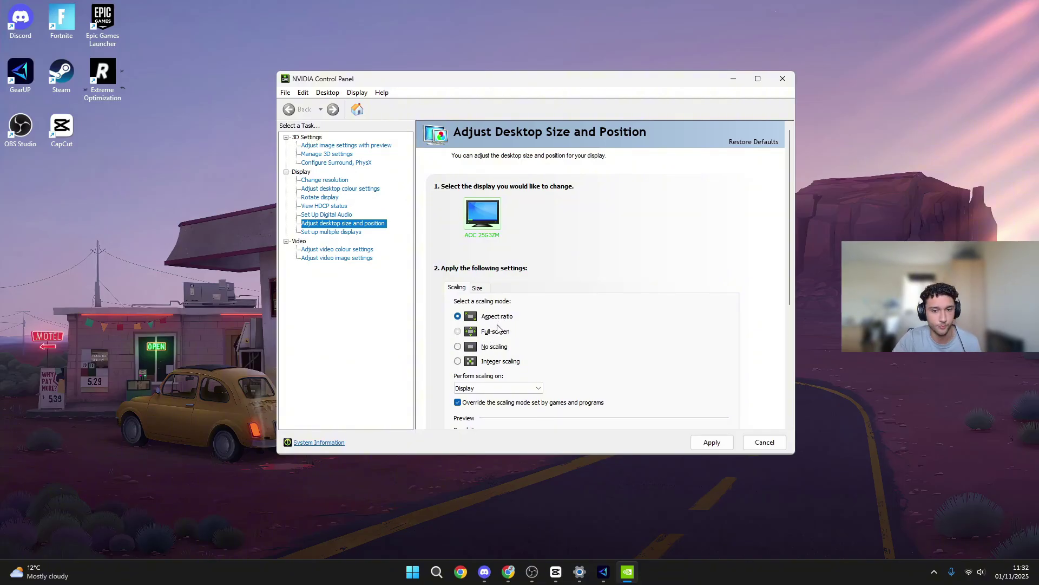
left_click(490, 347)
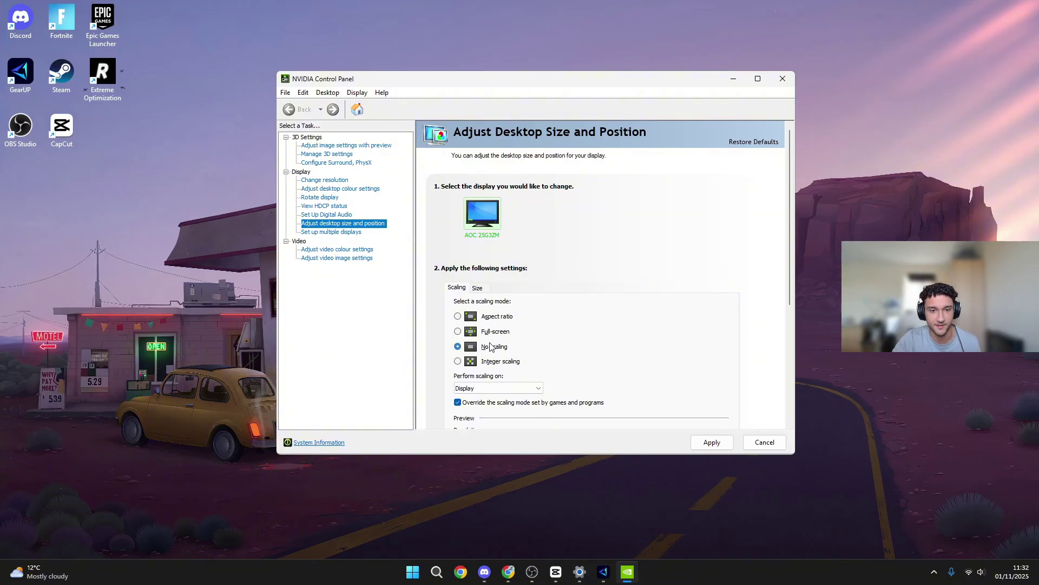
scroll(482, 373, "down", 1)
Step: Perform scaling on the Display with the games scaling override enabled, then close the panel
left_click(468, 376)
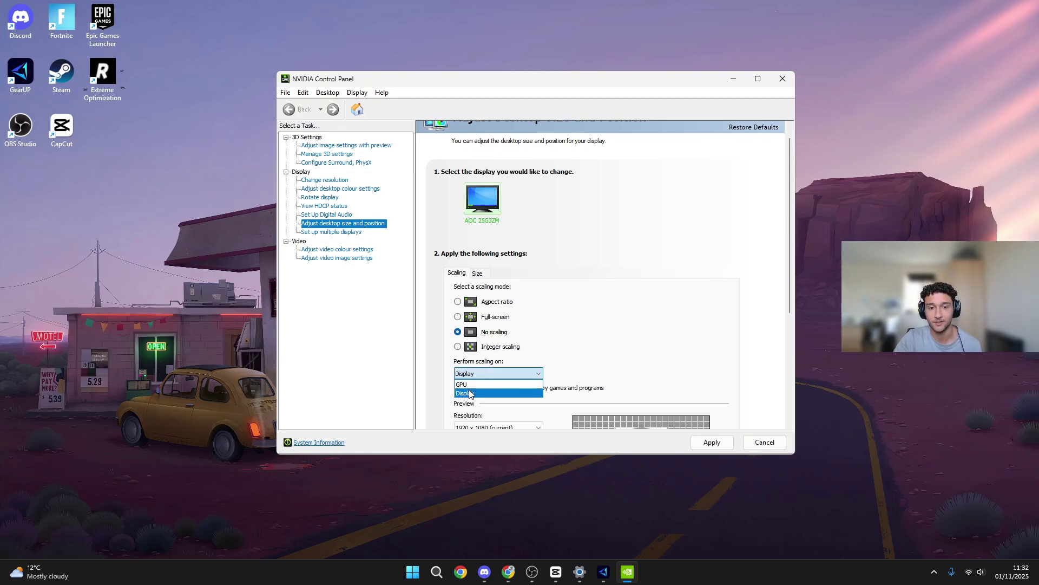
left_click(475, 393)
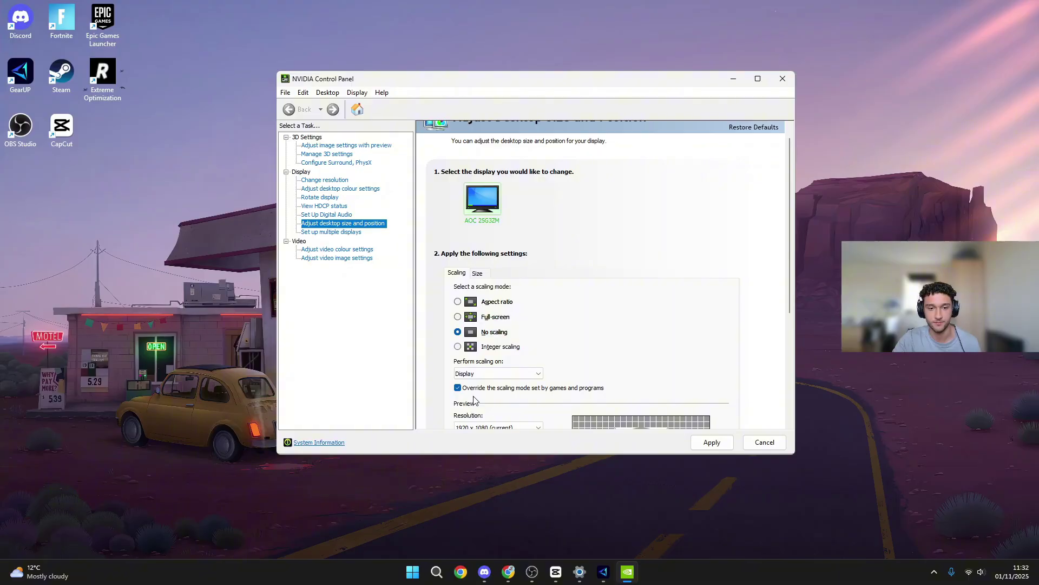
left_click(463, 389)
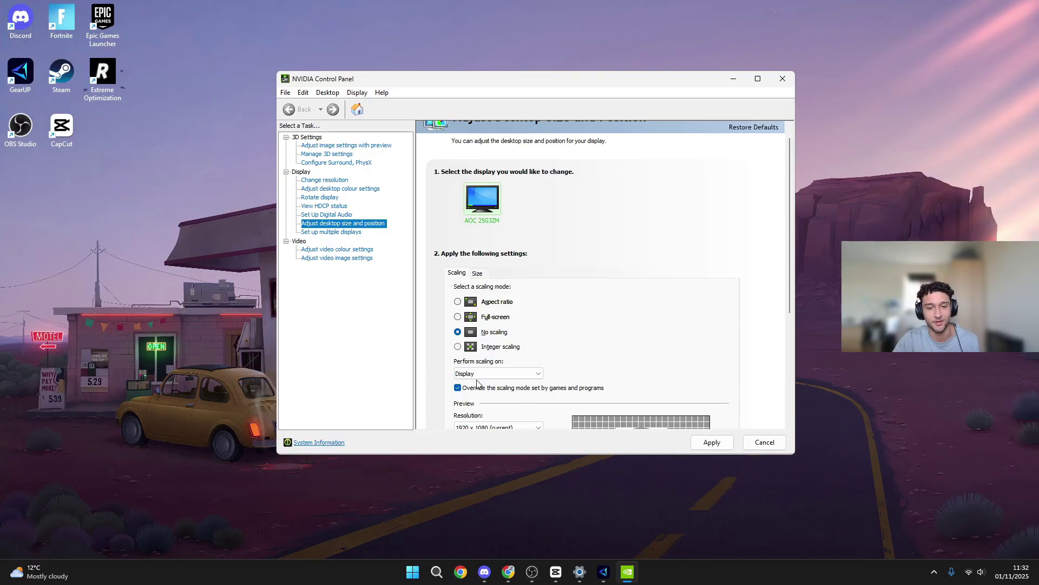
scroll(477, 385, "down", 1)
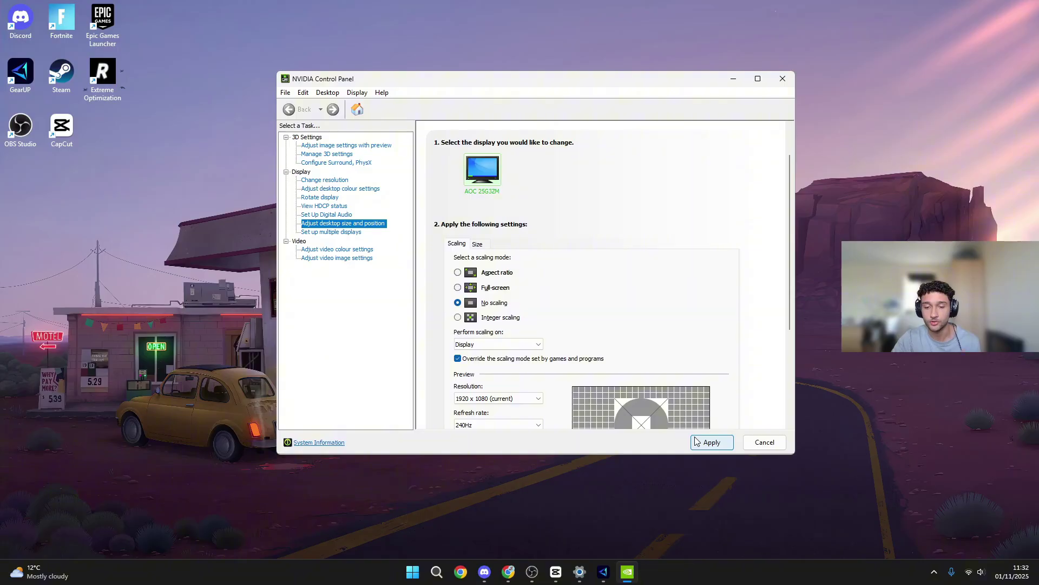
left_click(730, 80)
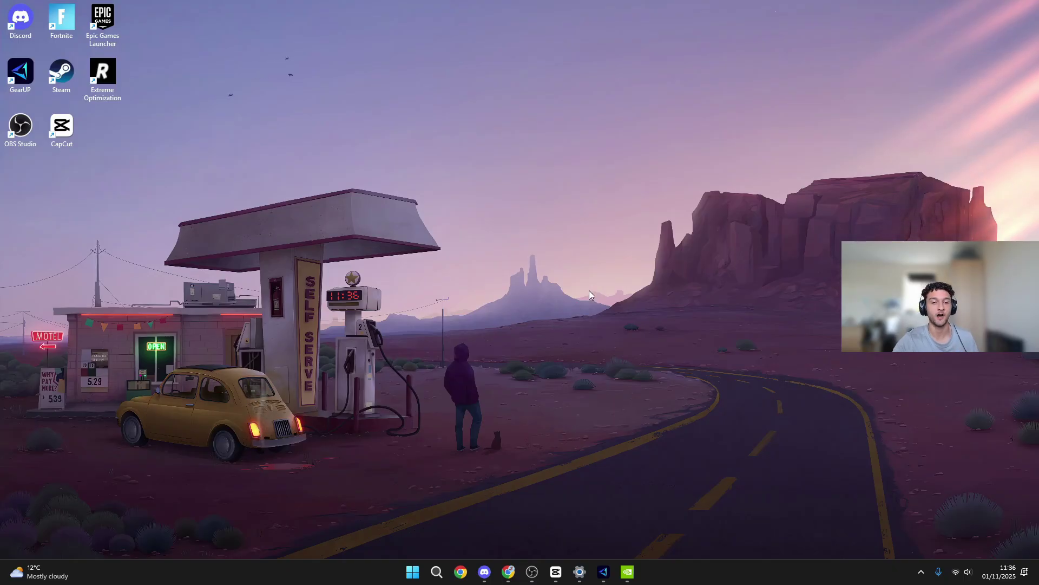
Step: Launch Command Prompt as administrator from a 'cmd' search, reposition it, and bring Discord forward
left_click(436, 571)
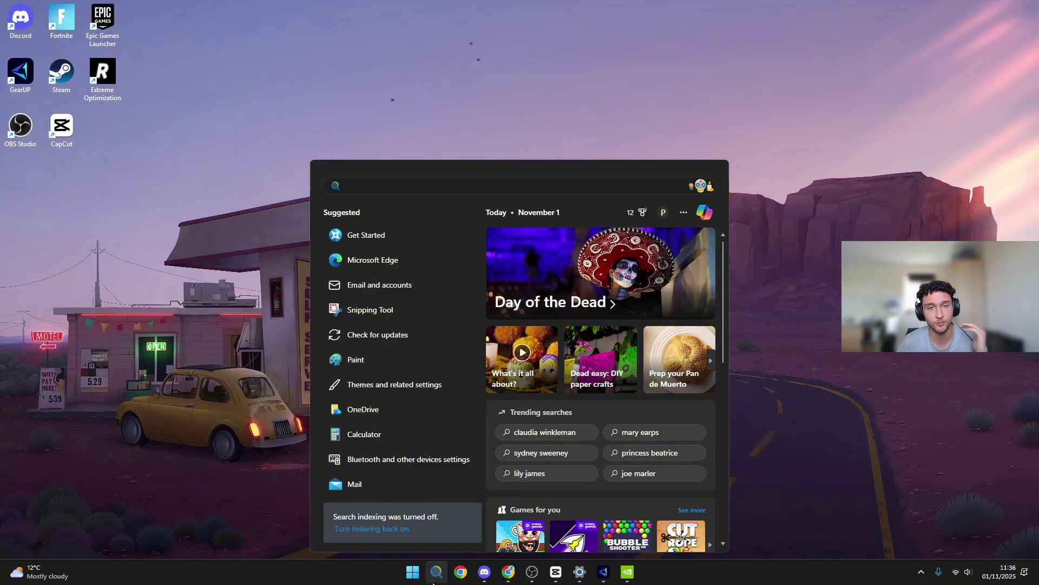
type("cmd")
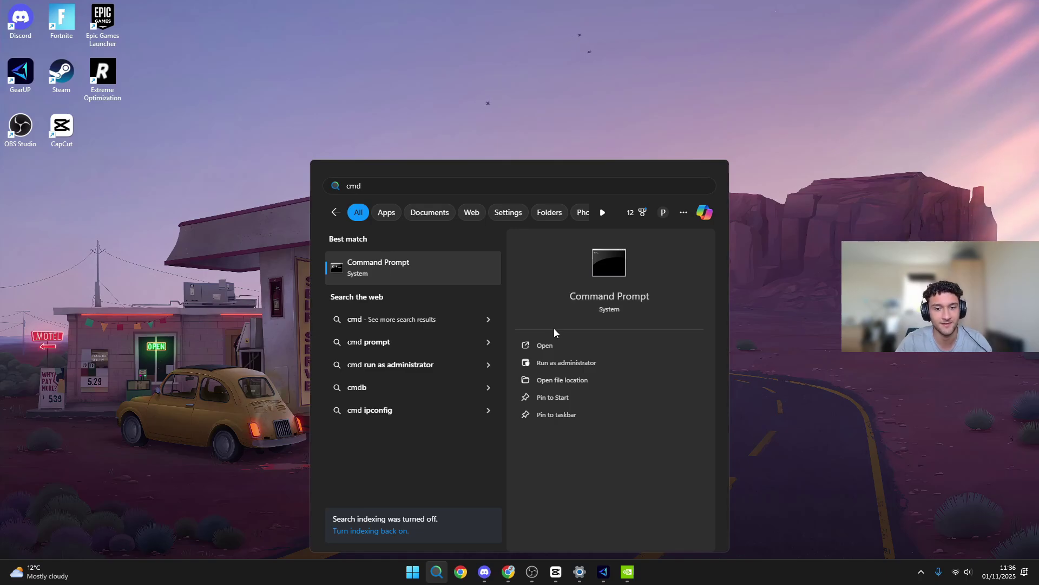
left_click(554, 363)
left_click_drag(506, 117, 647, 139)
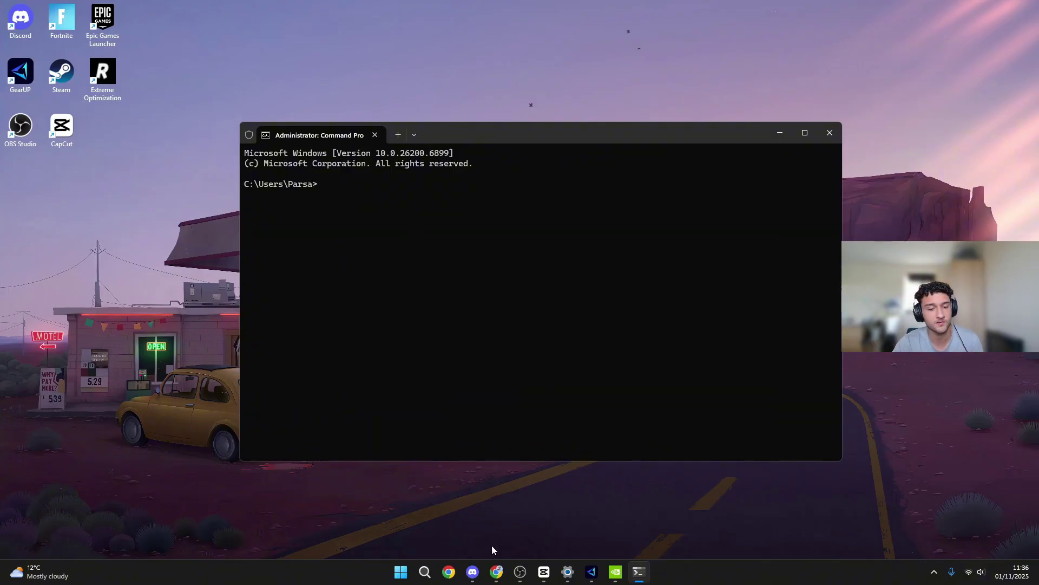
left_click(472, 571)
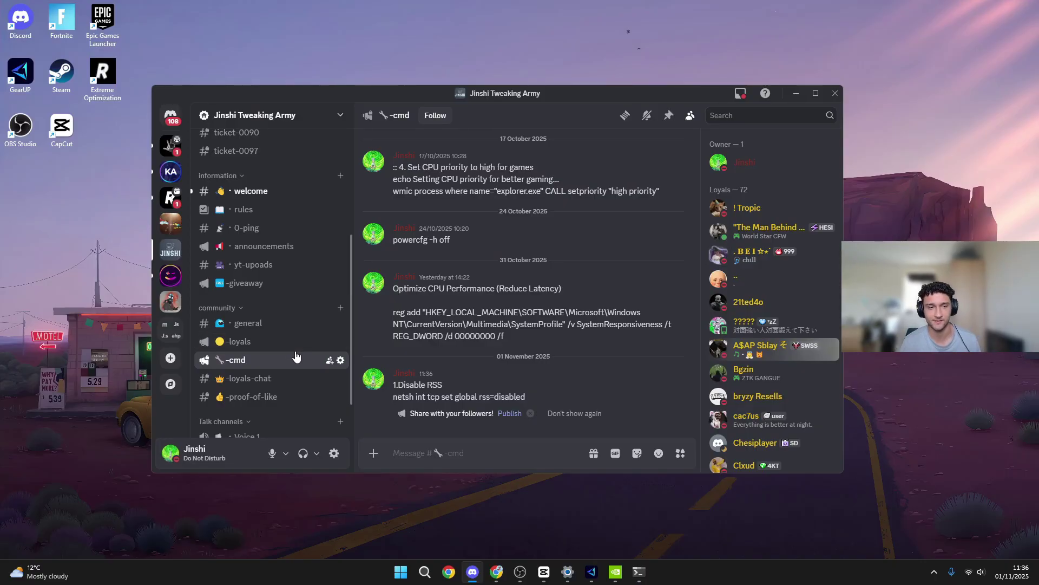
Step: Go from -loyals back to the -cmd channel and select 'netsh int tcp set global rss=disabled'
left_click(237, 342)
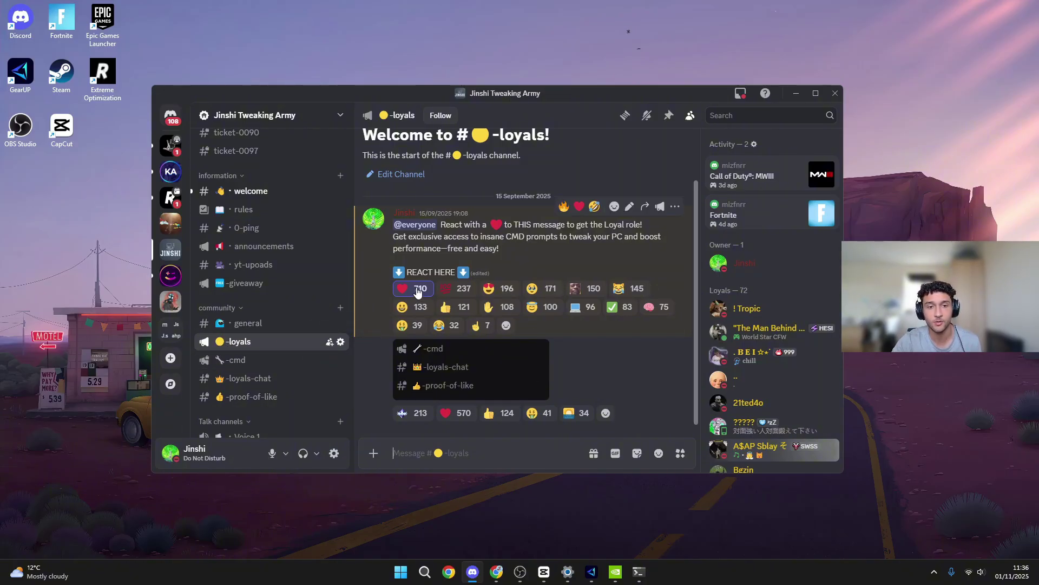
left_click(236, 359)
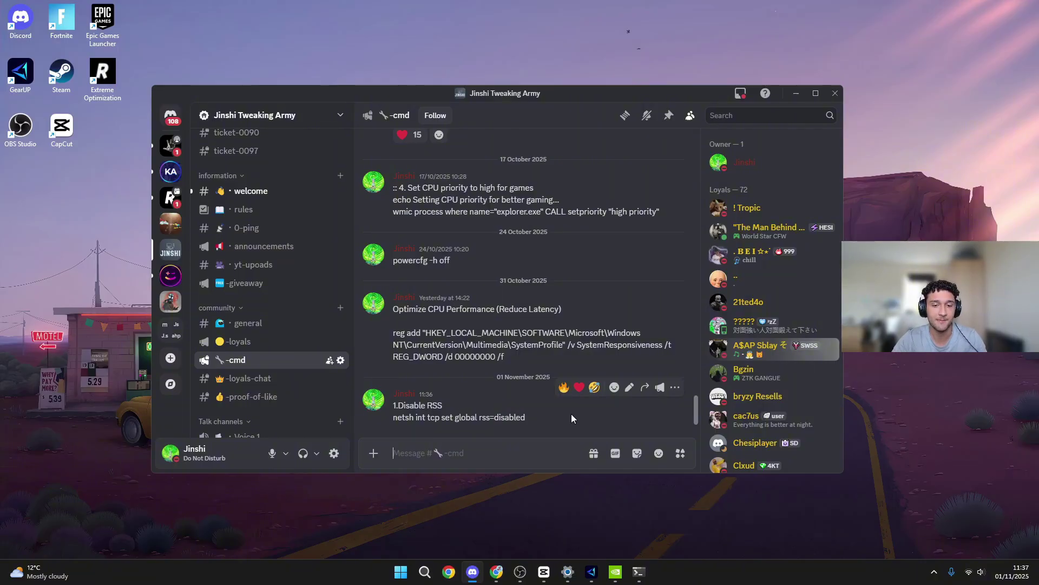
left_click_drag(566, 426, 420, 421)
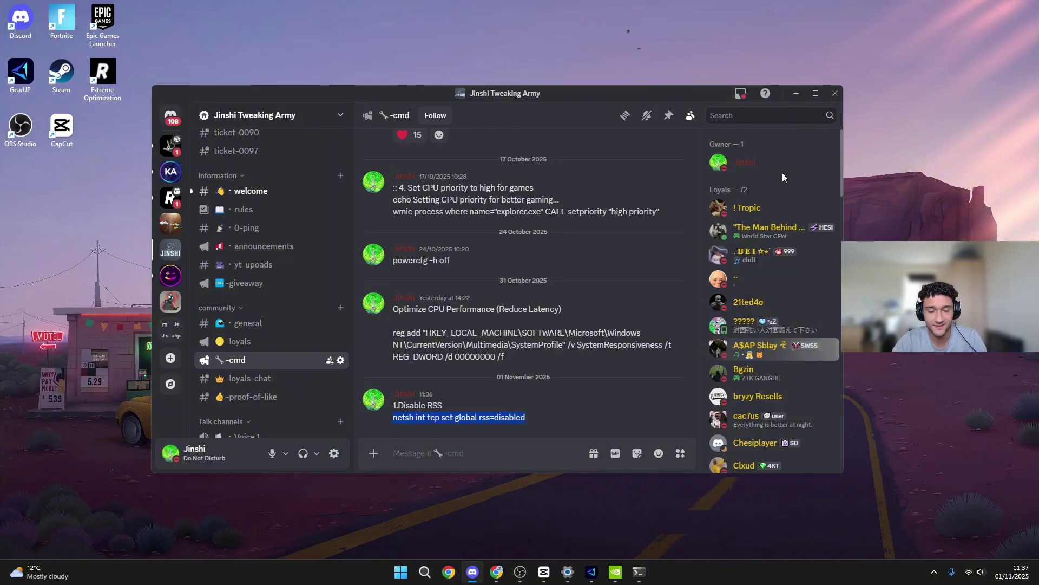
Step: Run 'netsh int tcp set global rss=disabled' in the administrator Command Prompt
left_click(796, 94)
type("netsh int tcp set global rss=disabled")
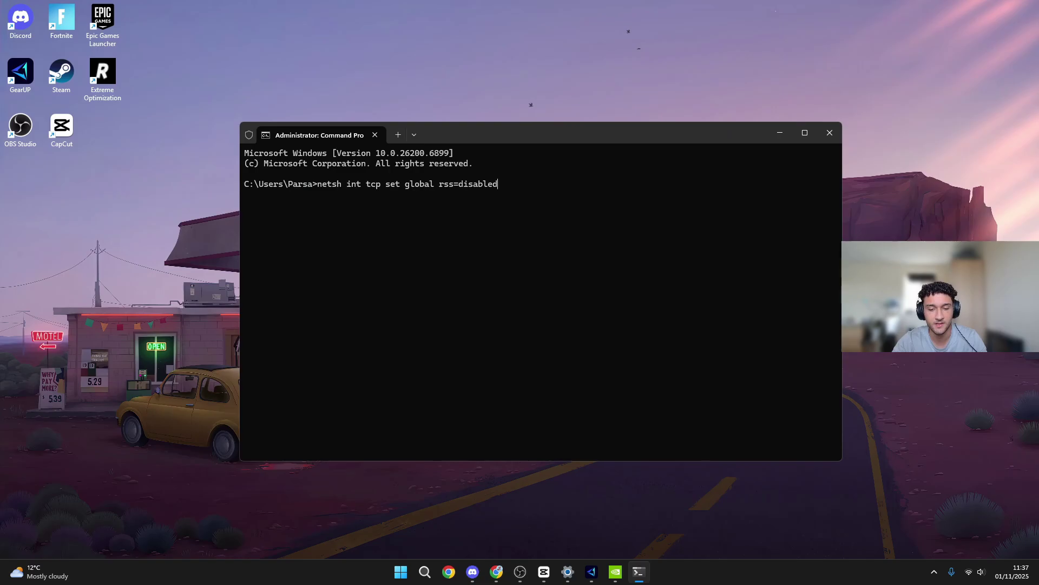
key("Return")
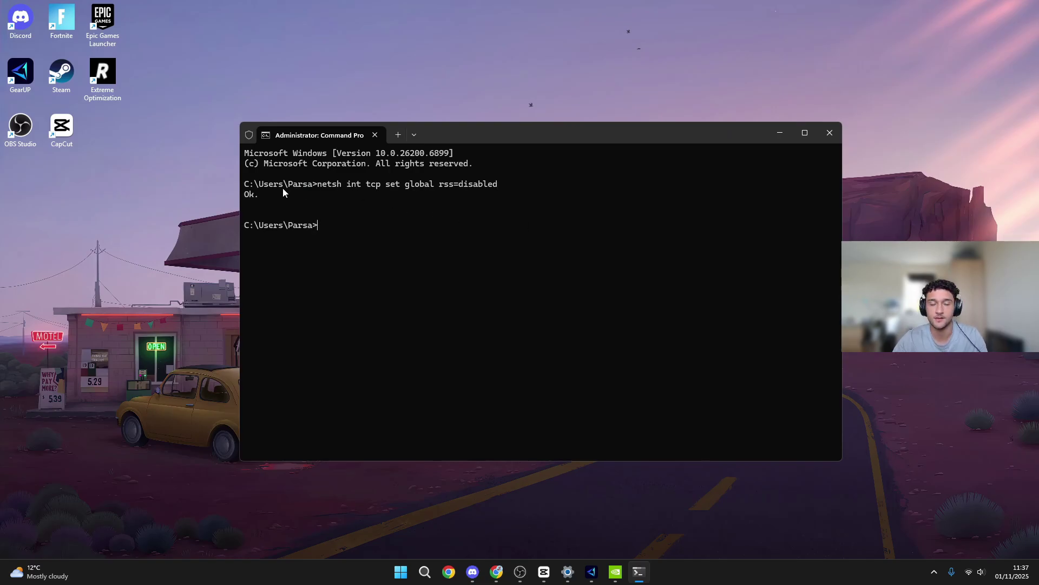